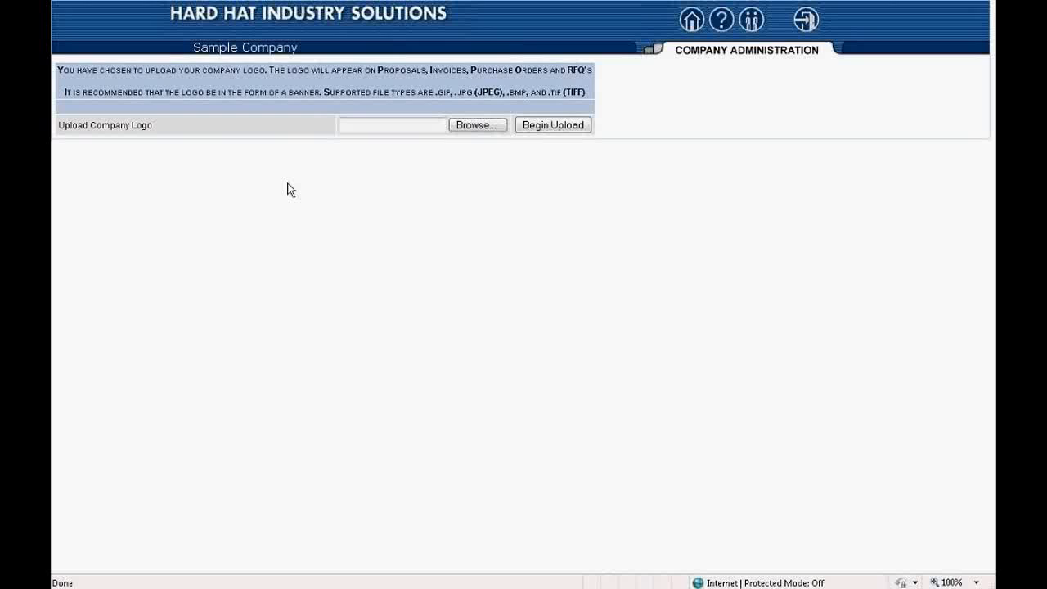
Upload "BTLLC logo - signature b copy.jpg" from the Desktop as the company logo and reopen the logo page to check it
{"action": "left_click", "coordinate": [483, 129]}
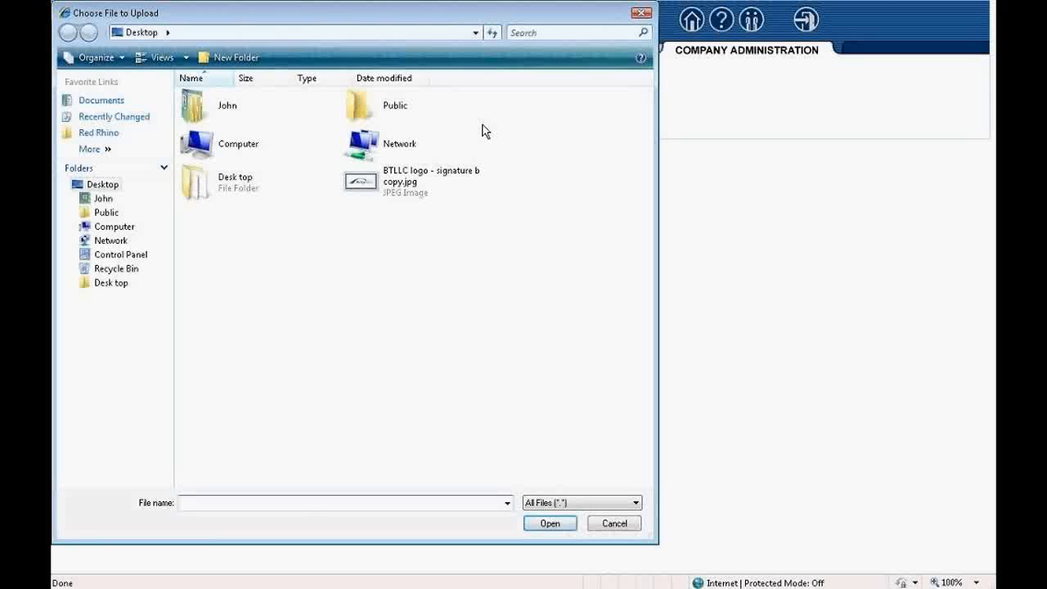
{"action": "double_click", "coordinate": [406, 180]}
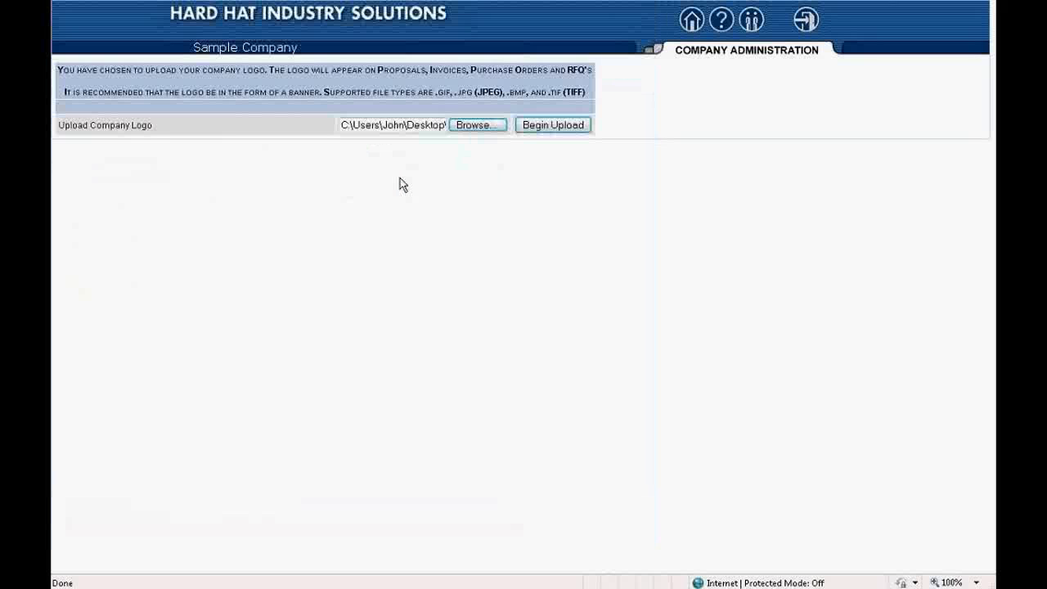
{"action": "left_click", "coordinate": [536, 129]}
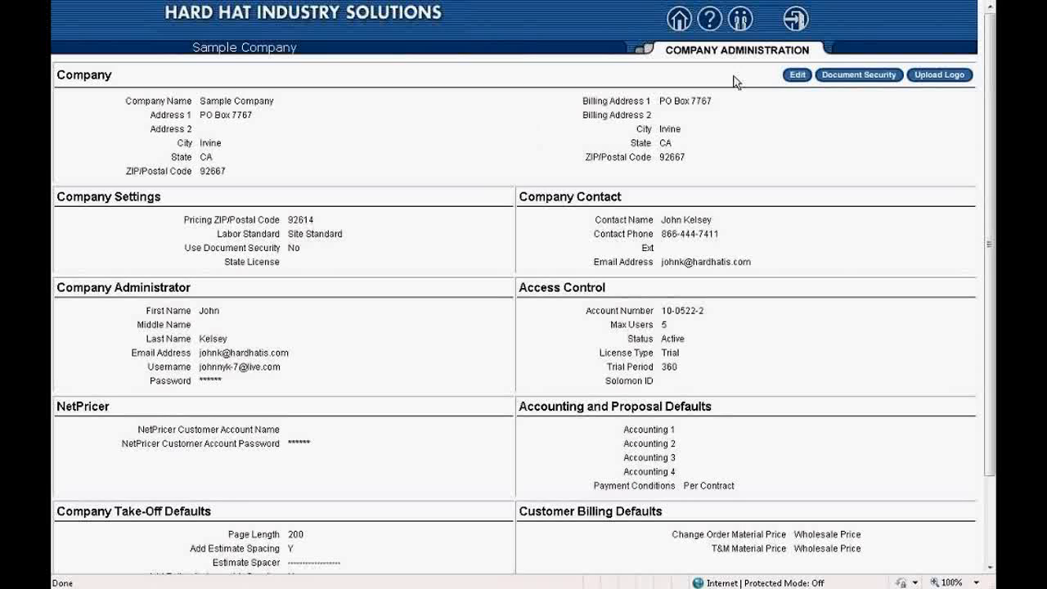
{"action": "left_click", "coordinate": [932, 77]}
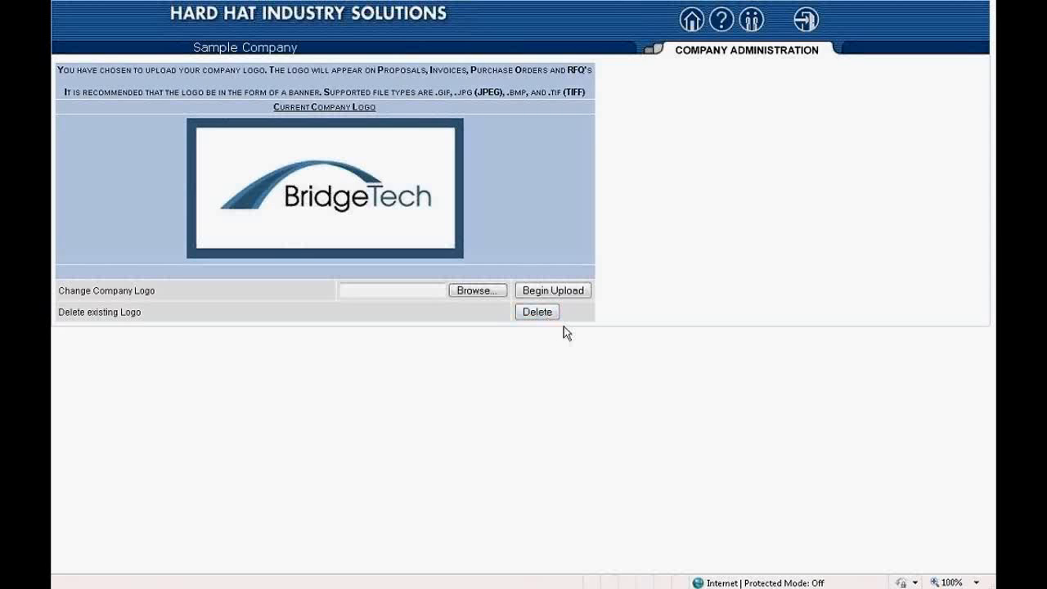
Open a blank new customer form from the Customer Catalog and review its information, pricing and accounting fields
{"action": "left_click", "coordinate": [691, 23]}
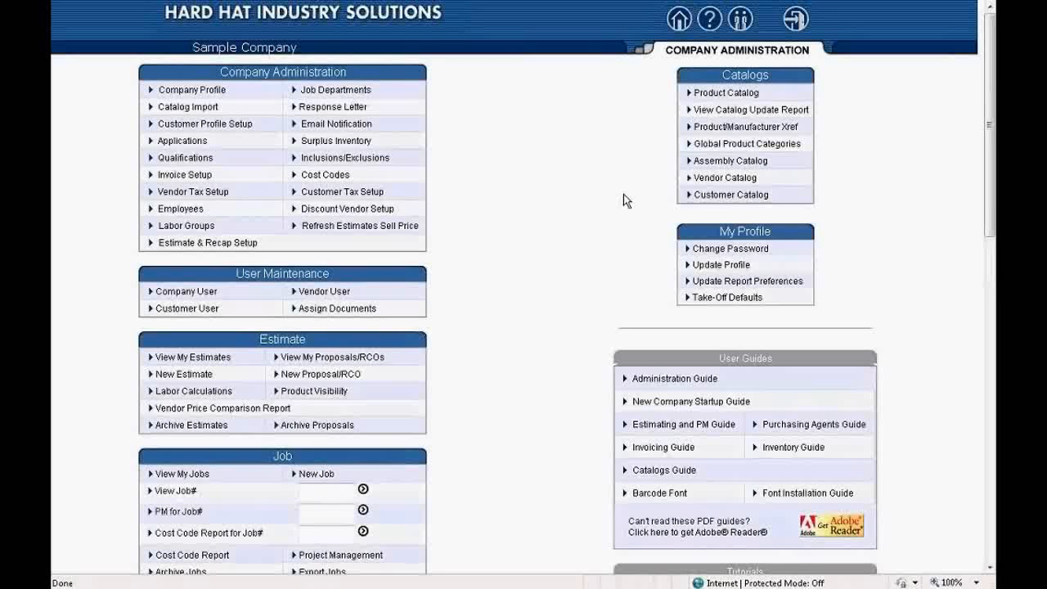
{"action": "left_click", "coordinate": [711, 198]}
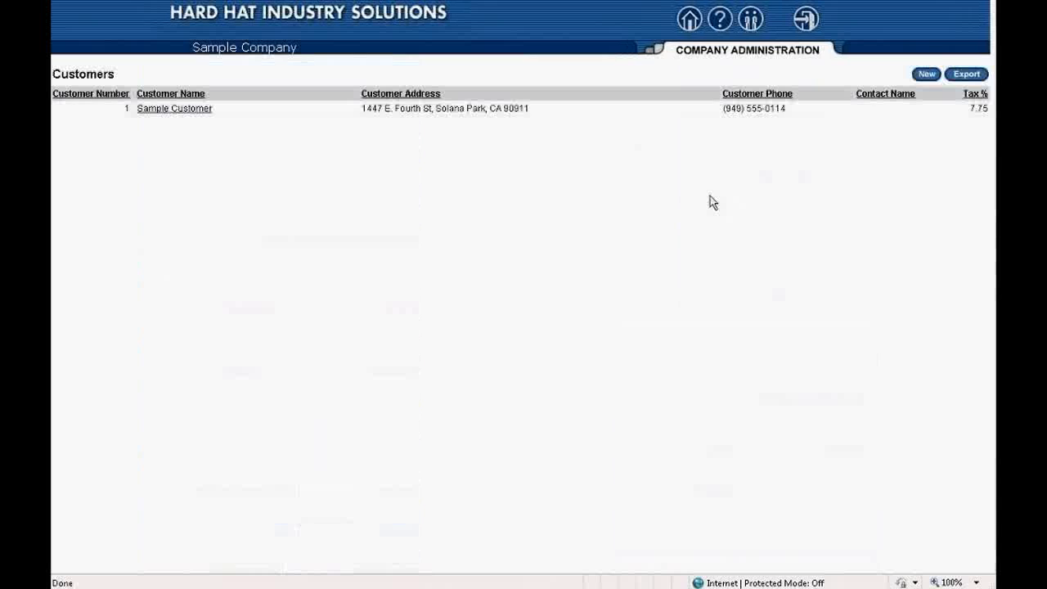
{"action": "left_click", "coordinate": [927, 74]}
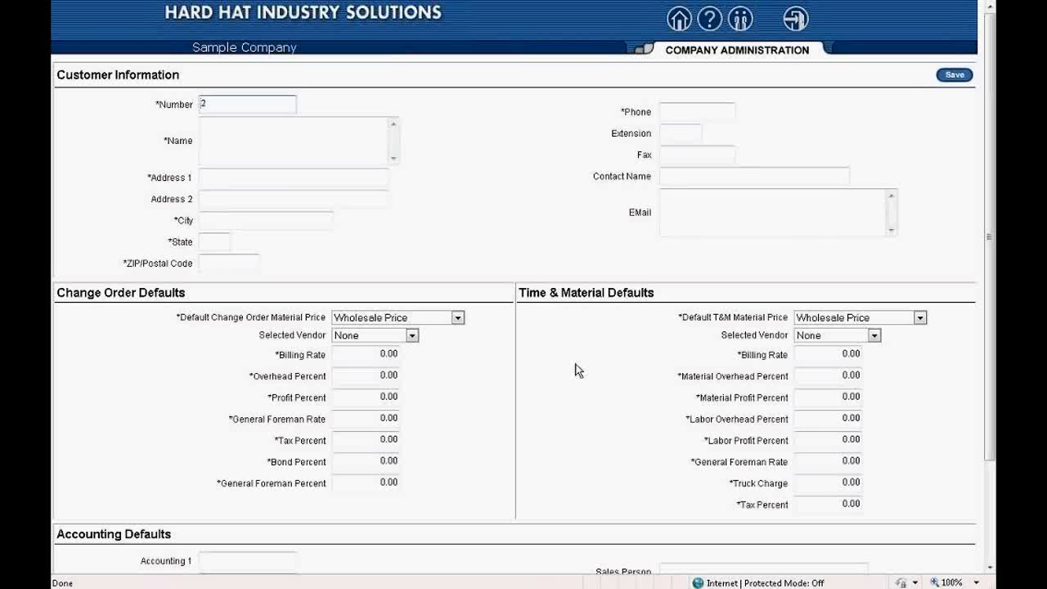
{"action": "scroll", "coordinate": [578, 369], "scroll_direction": "down", "scroll_amount": 3}
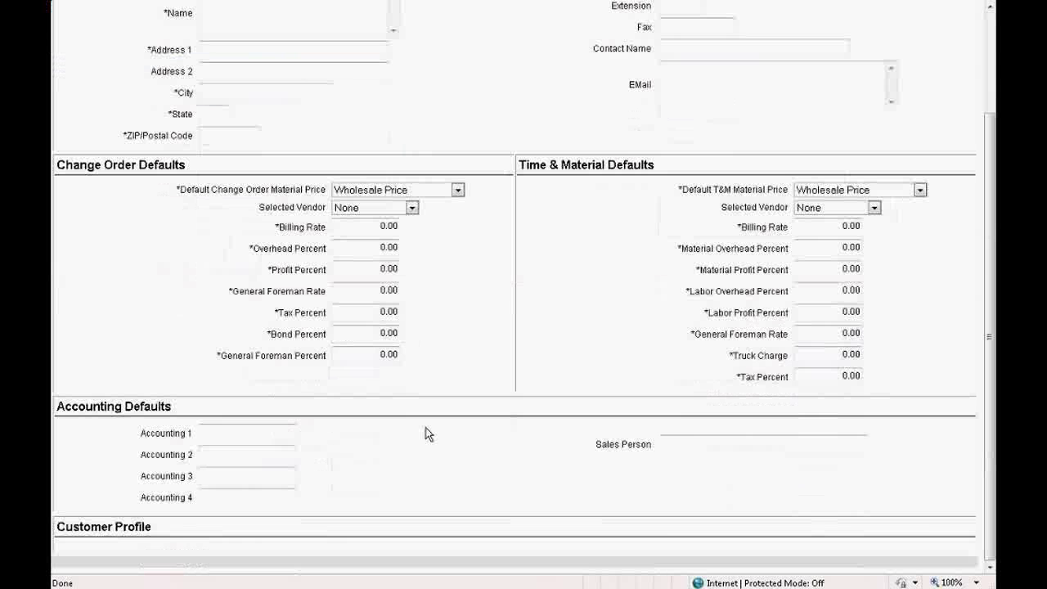
{"action": "scroll", "coordinate": [428, 433], "scroll_direction": "up", "scroll_amount": 3}
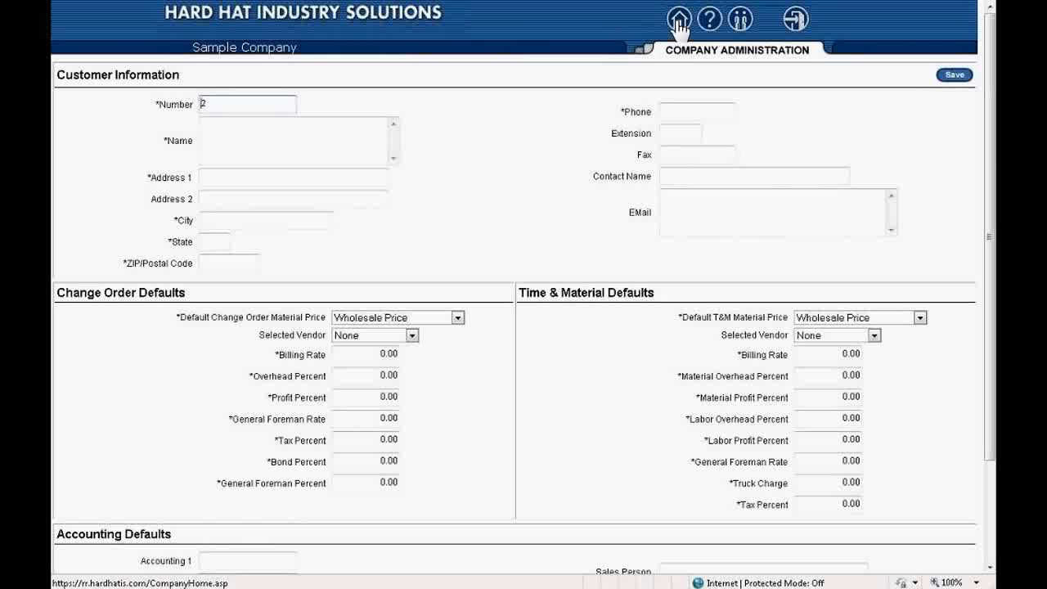
Start a new estimate named with the job's street address and enter the description "Third floor office"
{"action": "left_click", "coordinate": [678, 21]}
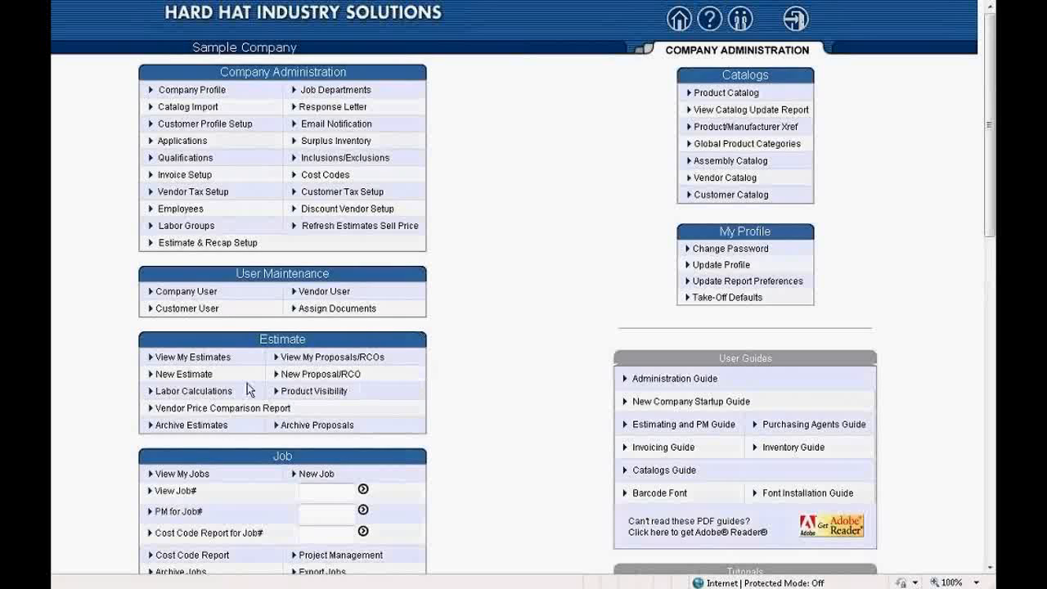
{"action": "left_click", "coordinate": [197, 377]}
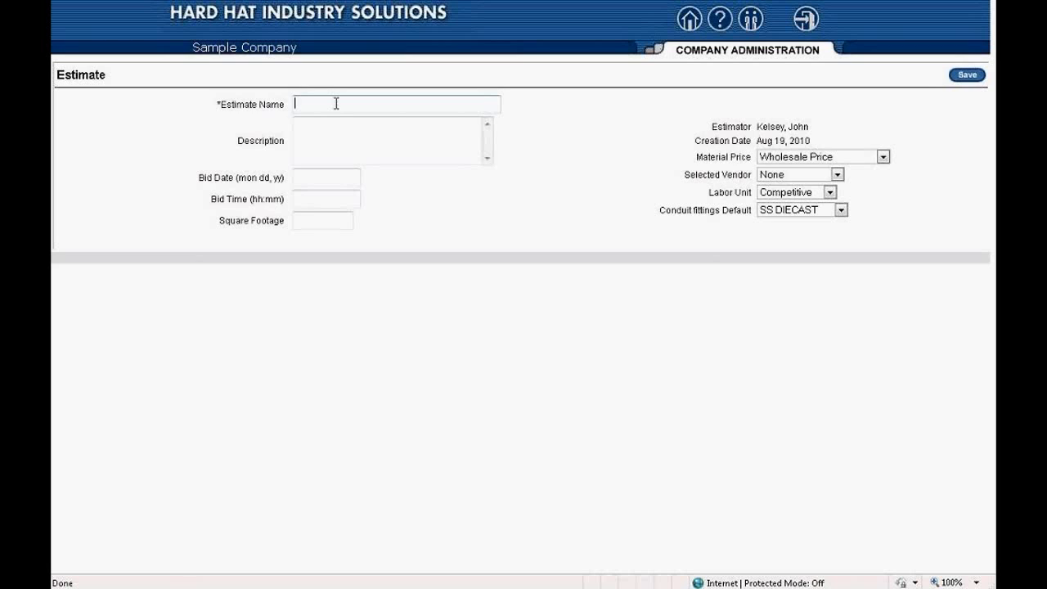
{"action": "type", "text": "555 Main St"}
{"action": "left_click", "coordinate": [326, 128]}
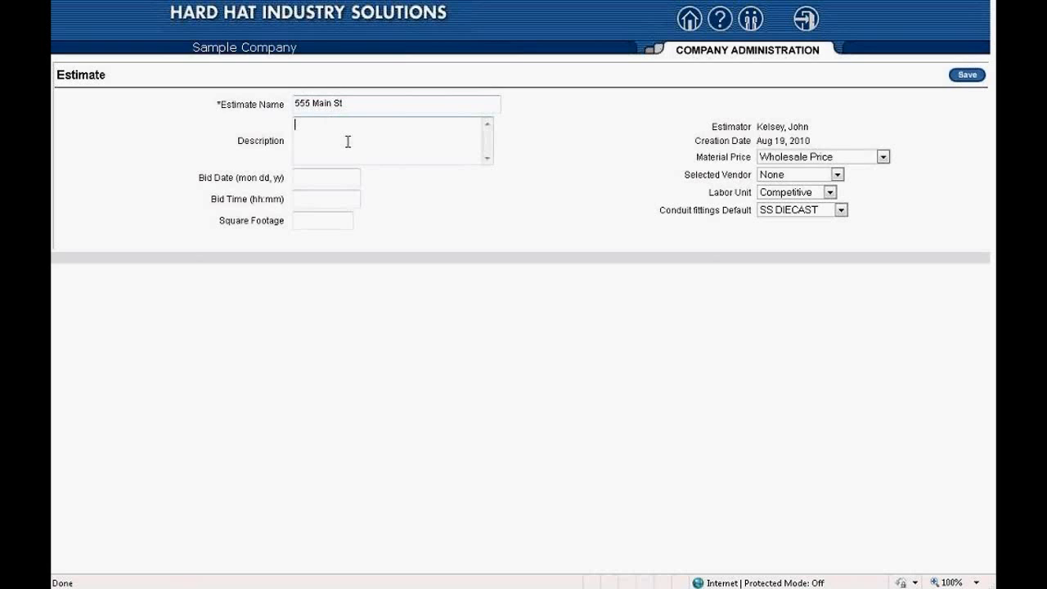
{"action": "type", "text": "rd floor office"}
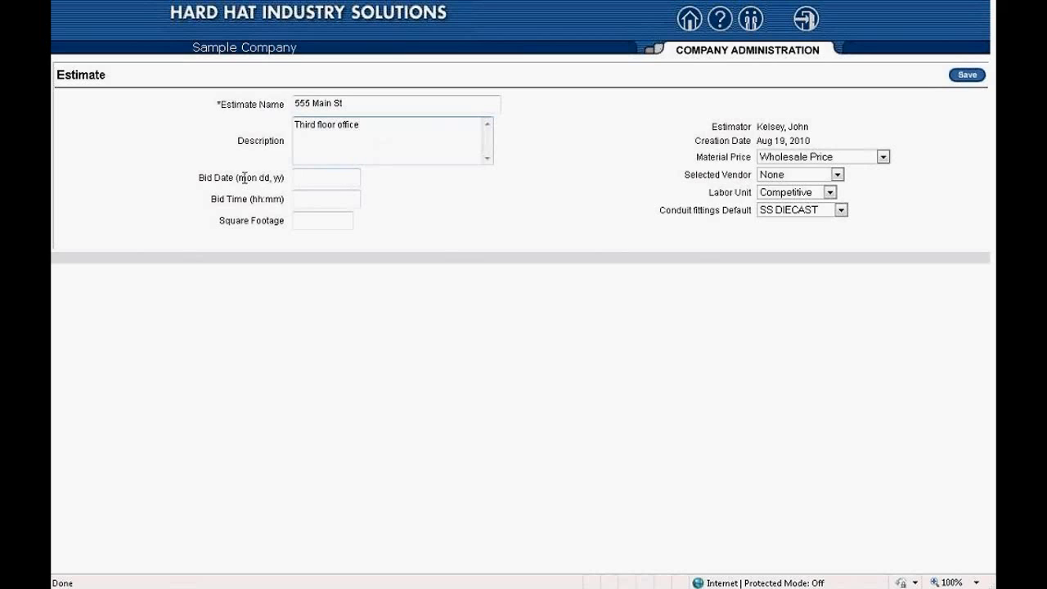
Set the estimate's bid date to Aug 08, 10, the bid time to 10:00 and the square footage to 2500
{"action": "left_click", "coordinate": [297, 178]}
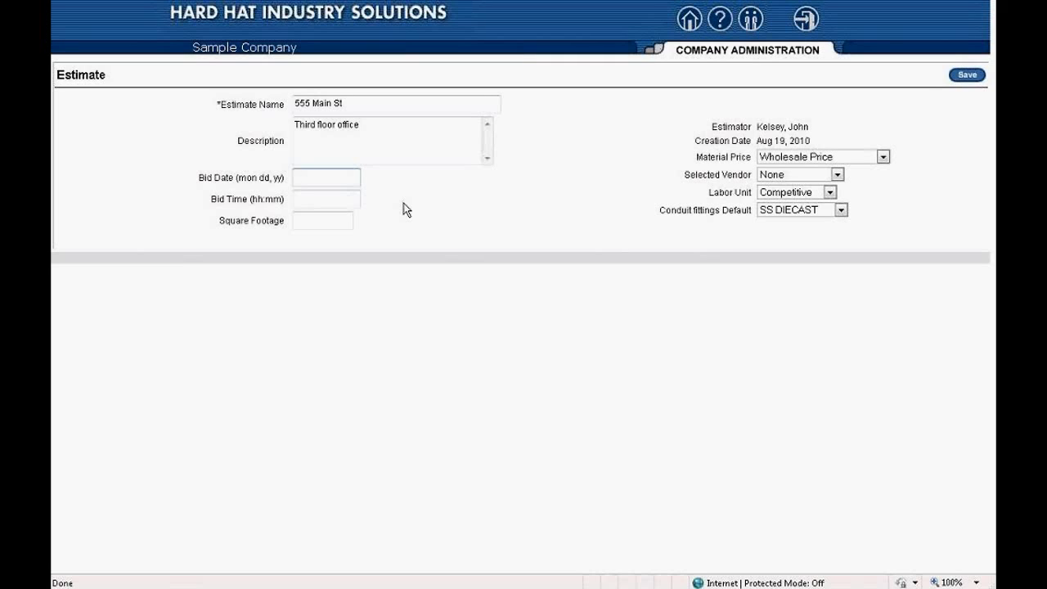
{"action": "type", "text": "Aug 08, 10"}
{"action": "left_click", "coordinate": [347, 199]}
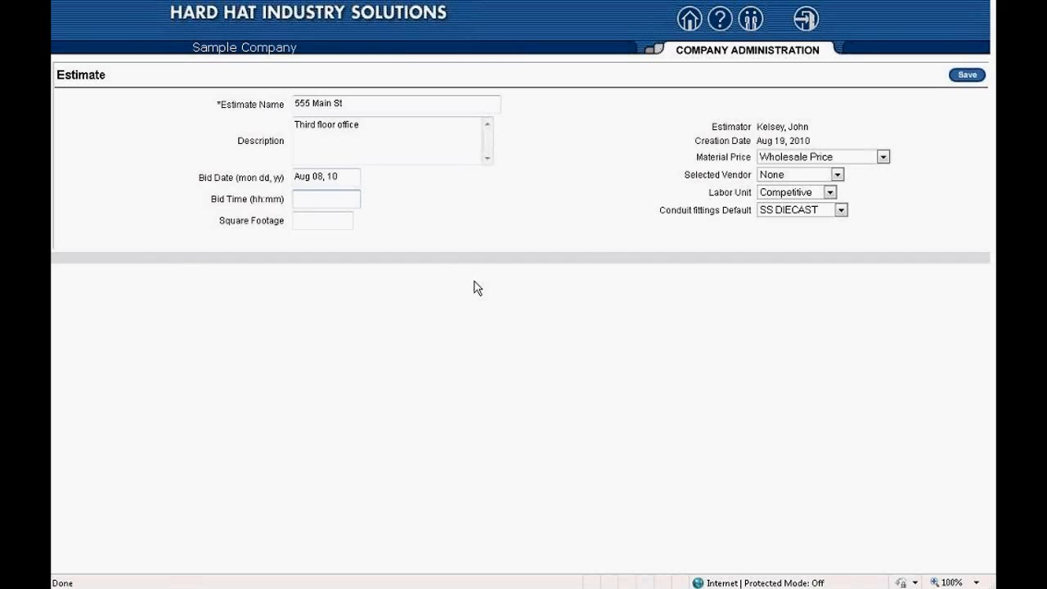
{"action": "type", "text": "10:00"}
{"action": "left_click", "coordinate": [299, 221]}
{"action": "type", "text": "2500"}
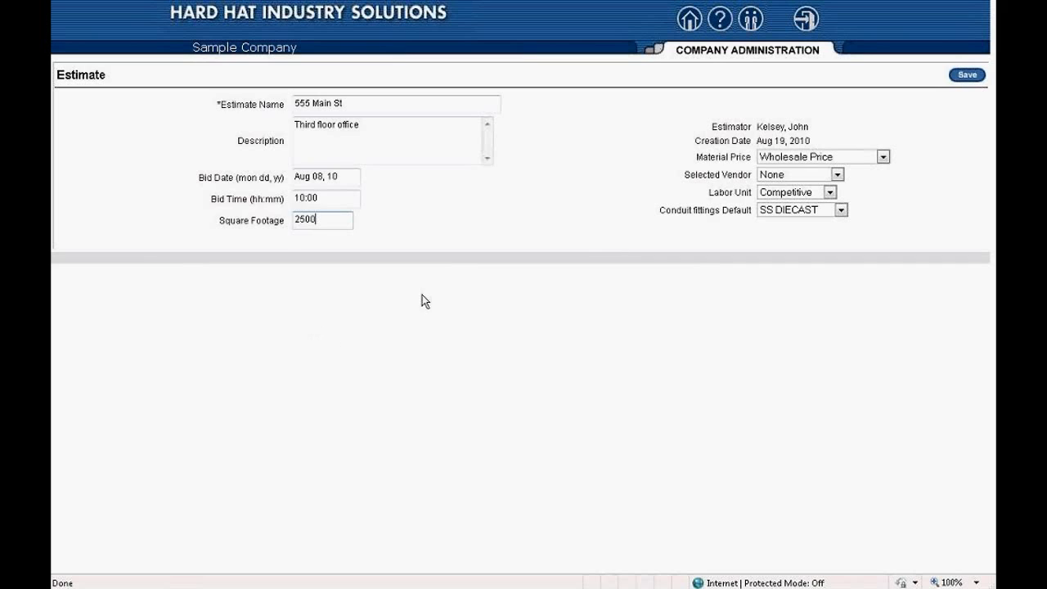
Set the material price to Best Discount, with Competitive labor units and SS DIECAST conduit fittings, and save the estimate
{"action": "left_click", "coordinate": [883, 157]}
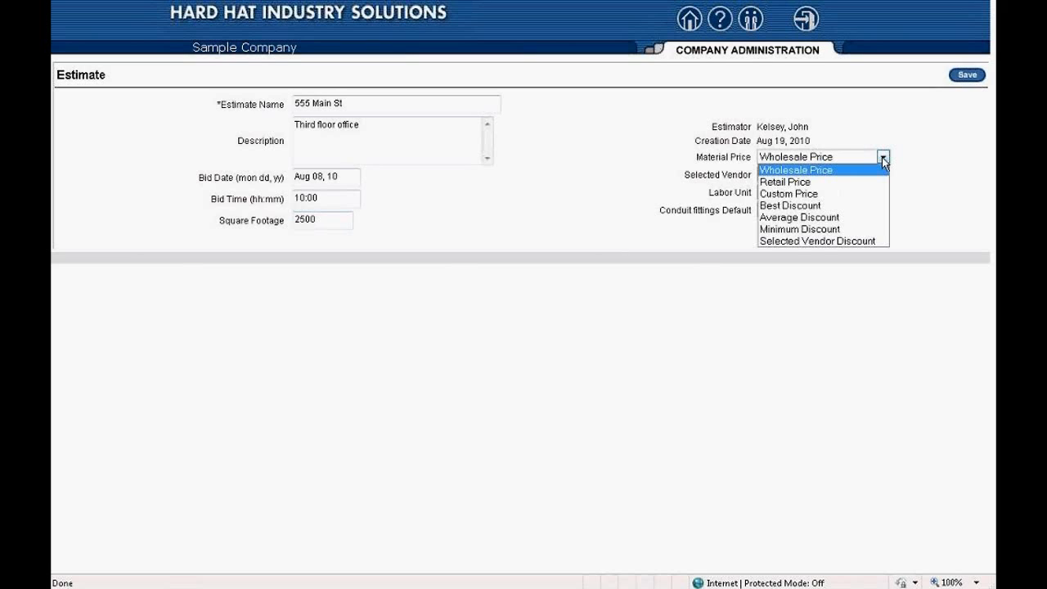
{"action": "left_click", "coordinate": [882, 208]}
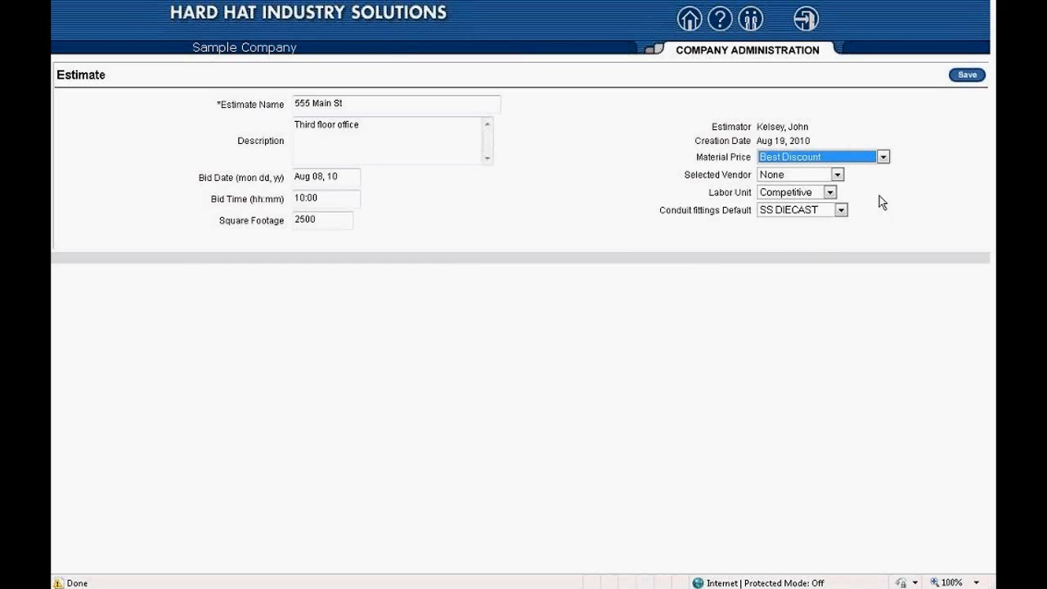
{"action": "left_click", "coordinate": [830, 193]}
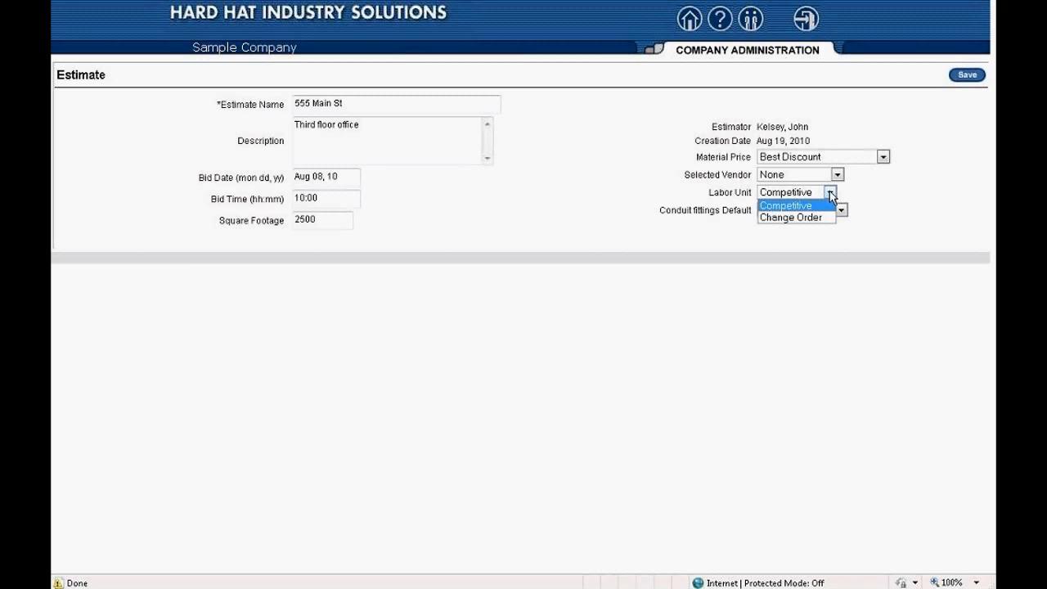
{"action": "left_click", "coordinate": [815, 192]}
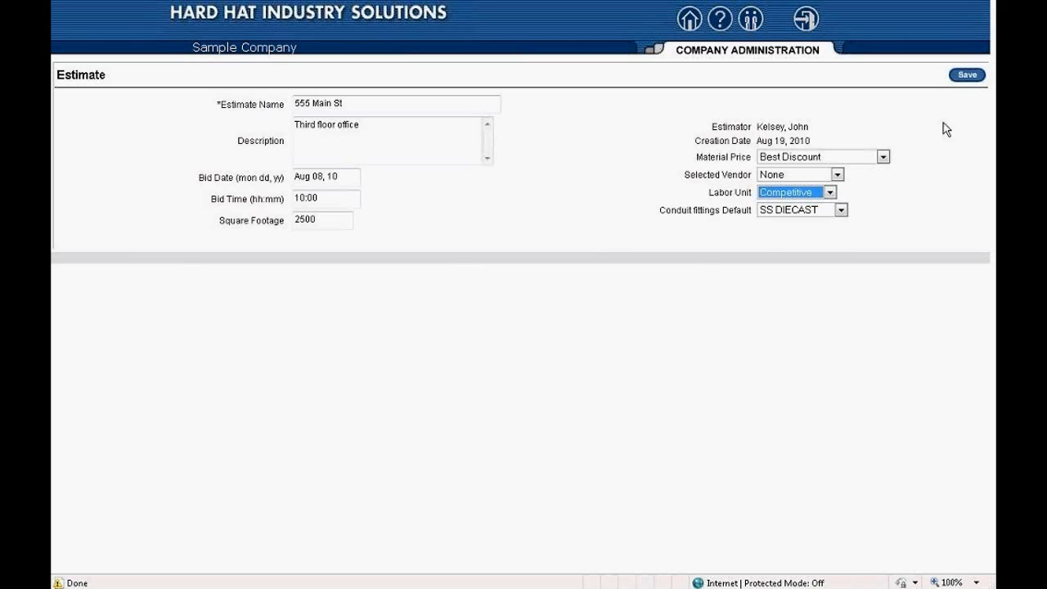
{"action": "left_click", "coordinate": [841, 210]}
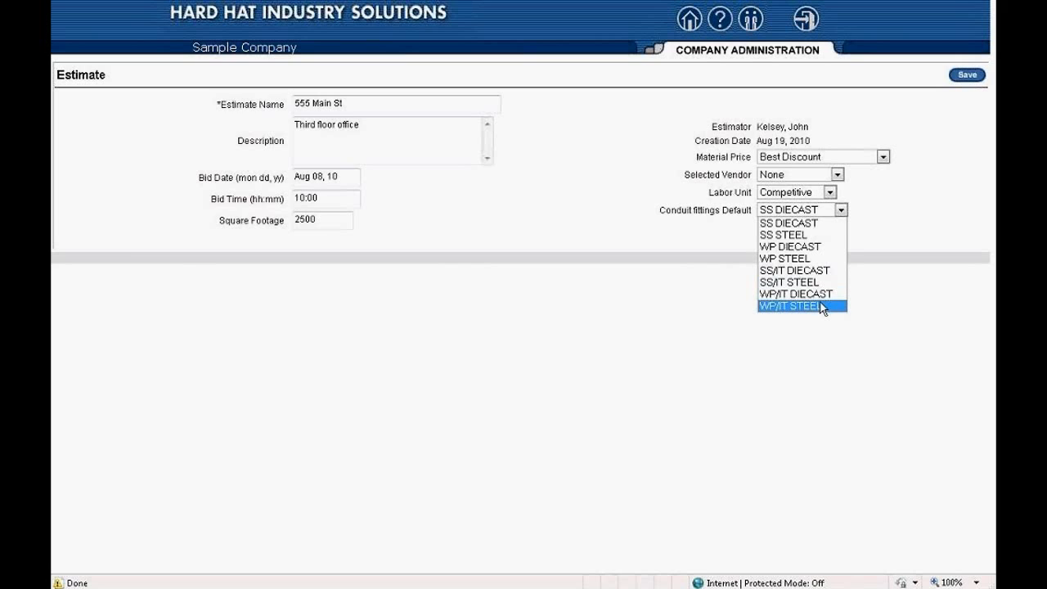
{"action": "left_click", "coordinate": [821, 215]}
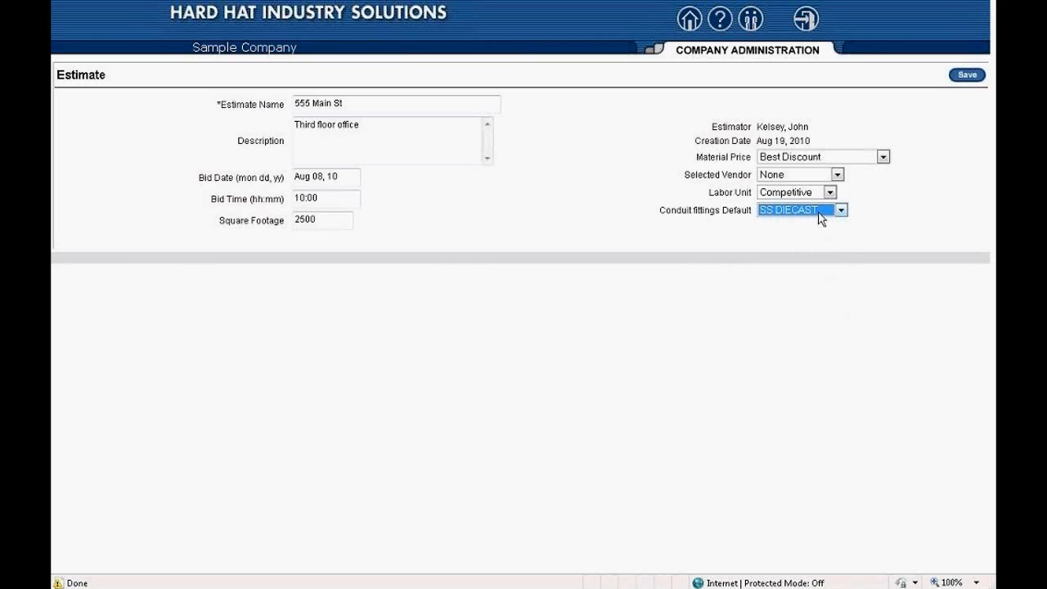
{"action": "left_click", "coordinate": [967, 77]}
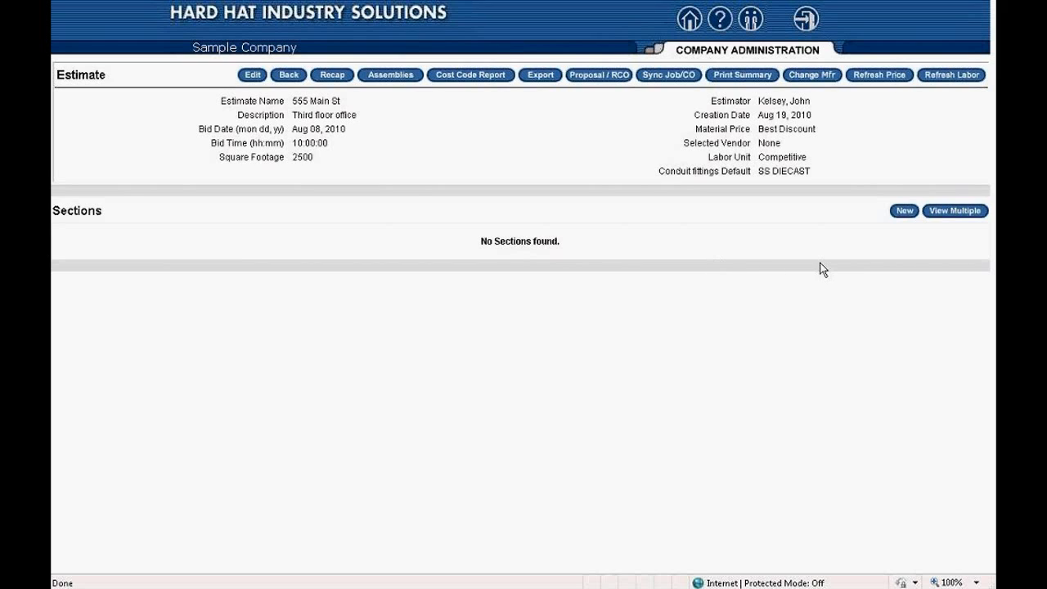
Add a new section to the estimate, replace its default name with "AC unit", and save it
{"action": "left_click", "coordinate": [904, 211]}
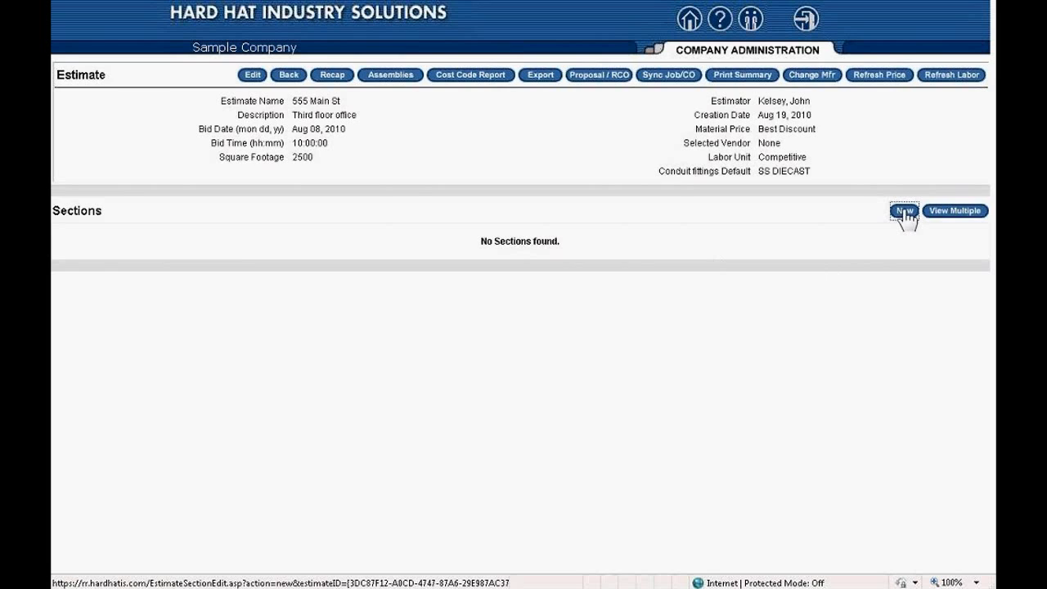
{"action": "left_click", "coordinate": [283, 103]}
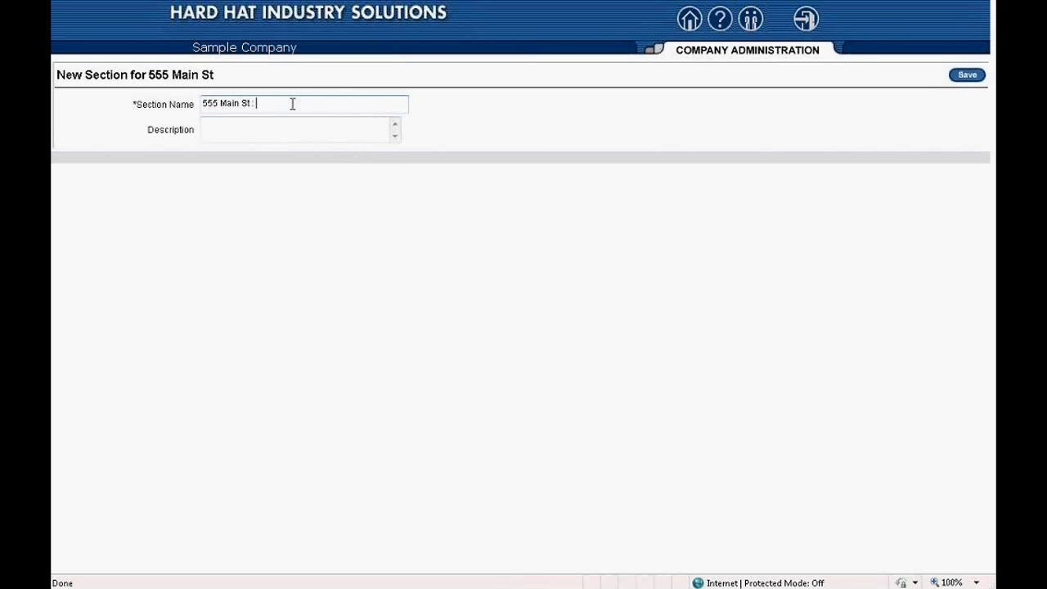
{"action": "key", "text": "BackSpace"}
{"action": "key", "text": "BackSpace"}
{"action": "key", "text": "BackSpace"}
{"action": "key", "text": "BackSpace"}
{"action": "key", "text": "BackSpace"}
{"action": "key", "text": "BackSpace"}
{"action": "key", "text": "BackSpace"}
{"action": "key", "text": "BackSpace"}
{"action": "key", "text": "BackSpace"}
{"action": "key", "text": "BackSpace"}
{"action": "key", "text": "BackSpace"}
{"action": "key", "text": "BackSpace"}
{"action": "key", "text": "BackSpace"}
{"action": "key", "text": "BackSpace"}
{"action": "type", "text": "AC unit"}
{"action": "left_click", "coordinate": [967, 76]}
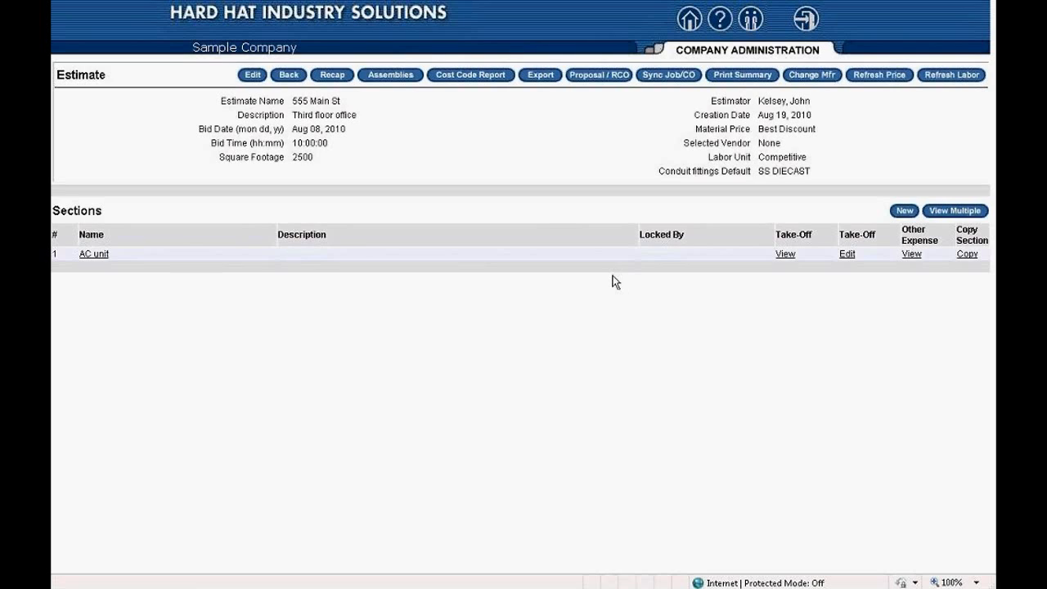
Open the AC unit section's take-off for editing, and switch to the PowerPoint slide show
{"action": "left_click", "coordinate": [846, 255]}
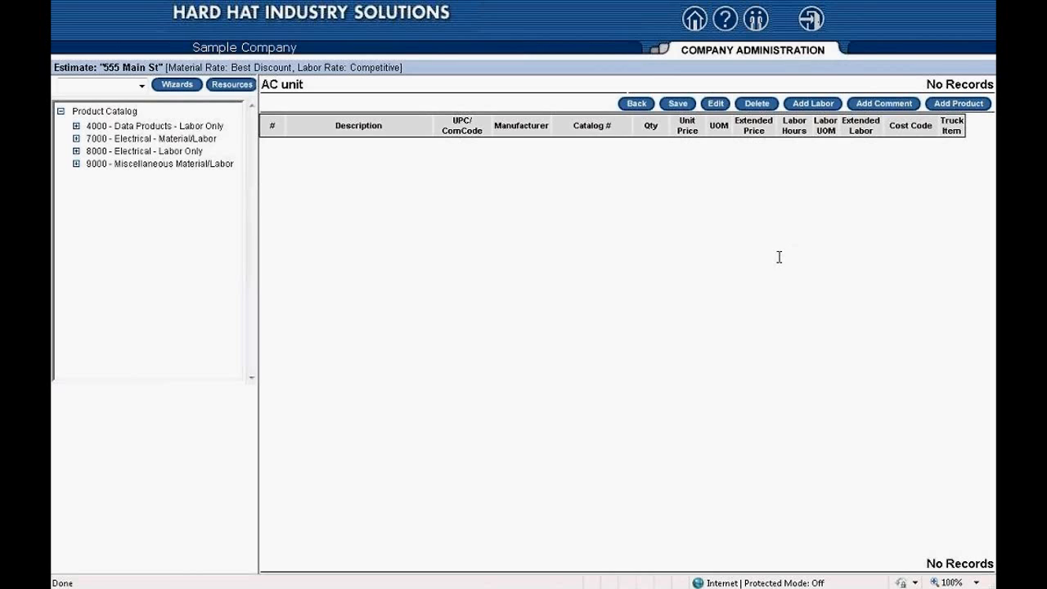
{"action": "key", "text": "alt+Tab"}
{"action": "key", "text": "alt+Tab"}
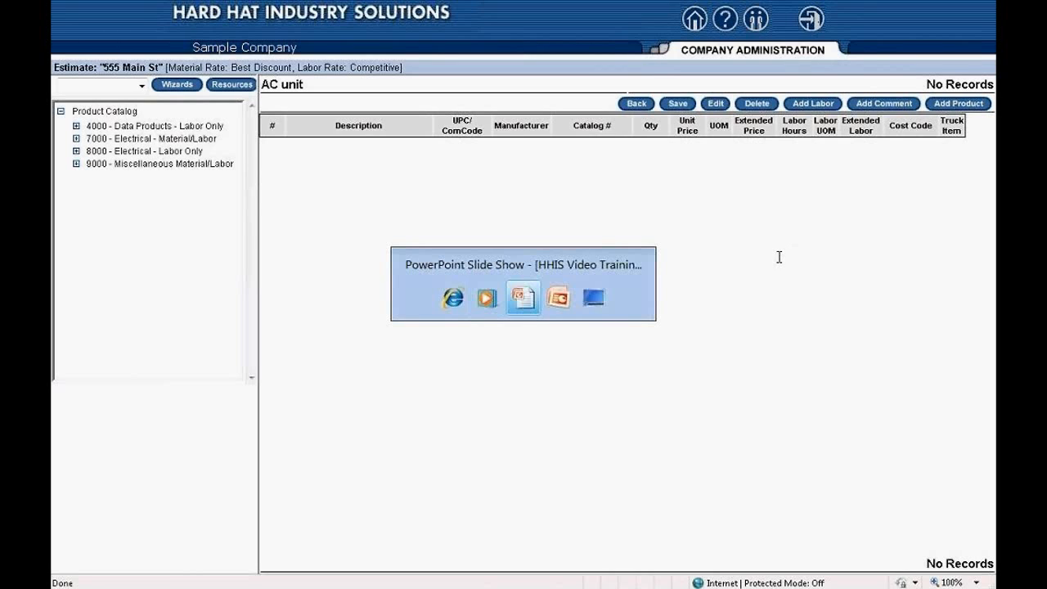